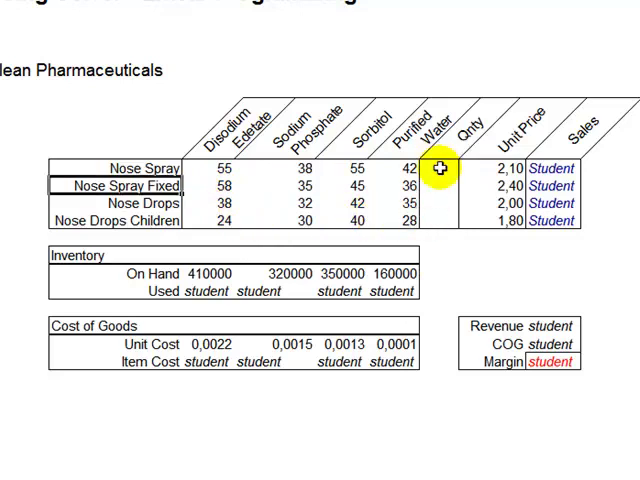
Review the empty Qnty cells and the four Unit Prices that the Sales formula will multiply
drag(440, 168, 446, 216)
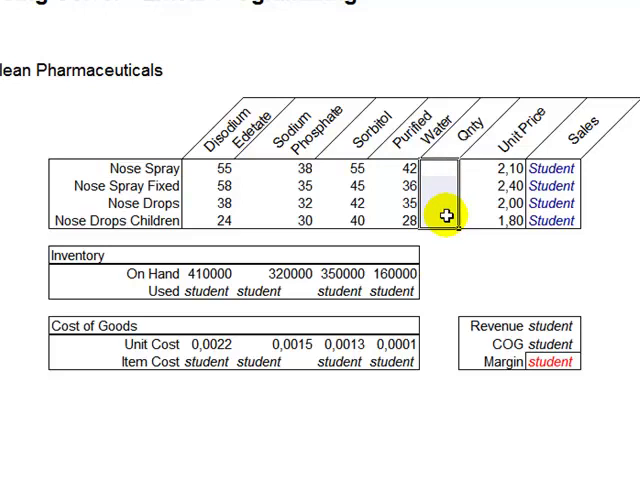
click(511, 170)
drag(508, 170, 510, 220)
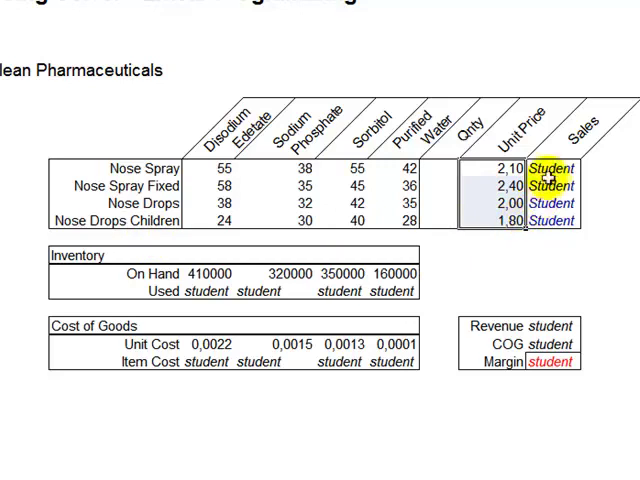
drag(447, 168, 447, 220)
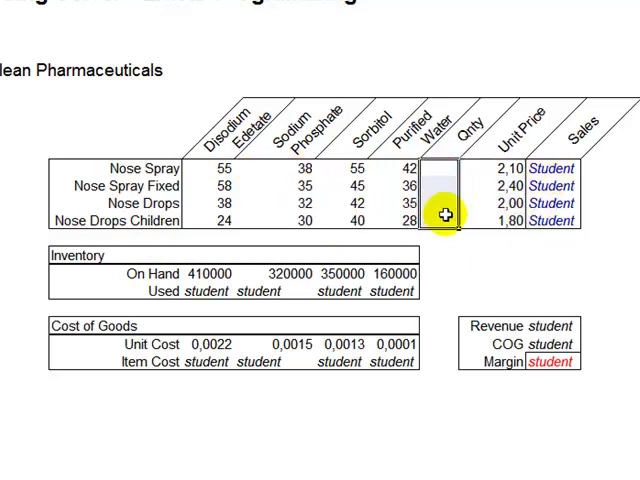
drag(510, 170, 510, 220)
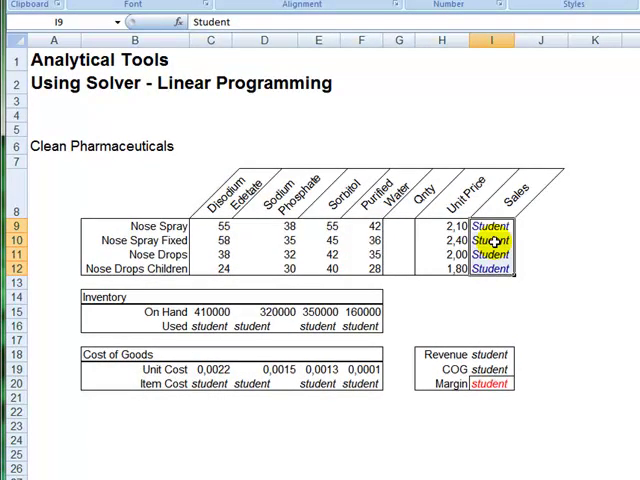
text(=)
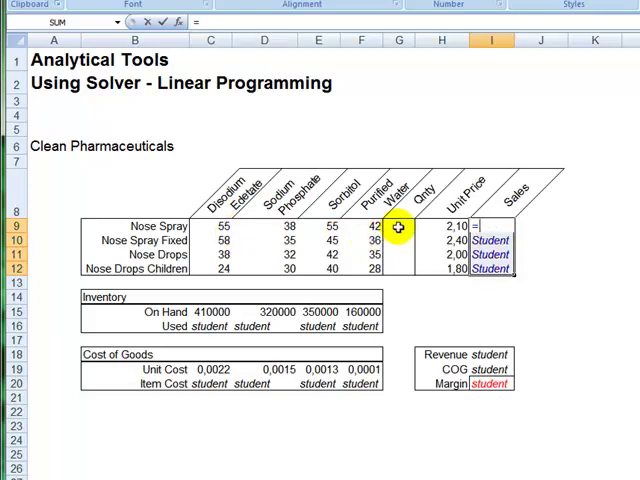
Enter the array formula {=G9:G12*H9:H12} in Sales I9:I12, currently showing zeros
drag(398, 228, 404, 268)
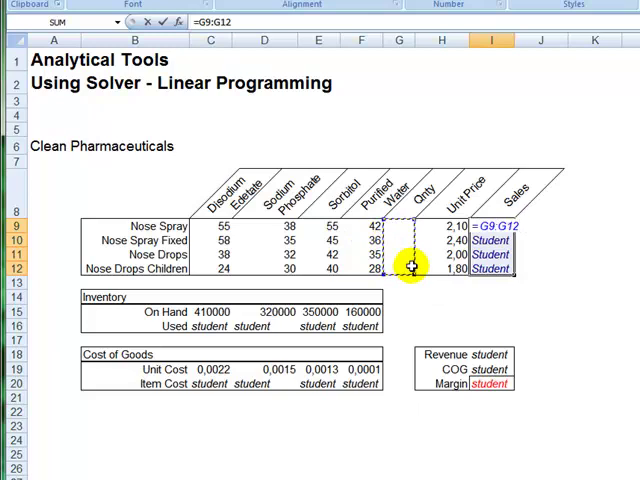
text(*)
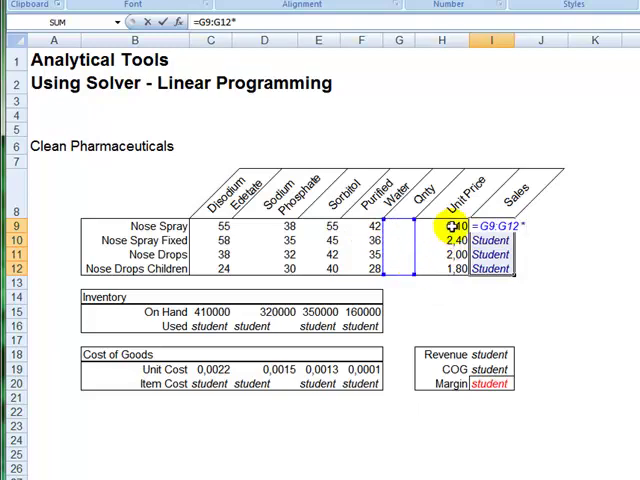
drag(455, 226, 452, 268)
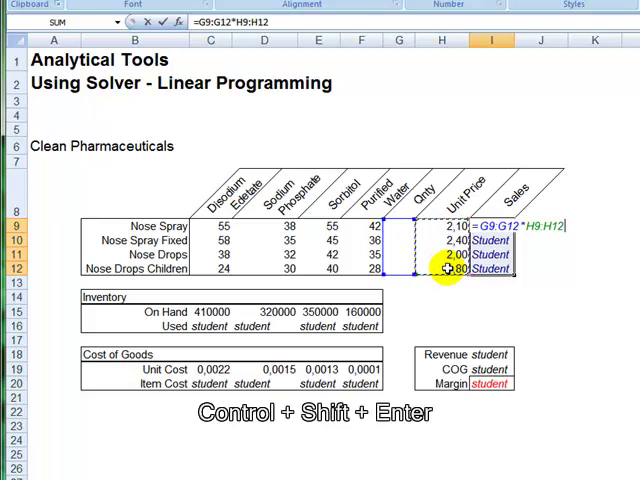
key(ctrl+shift+Return)
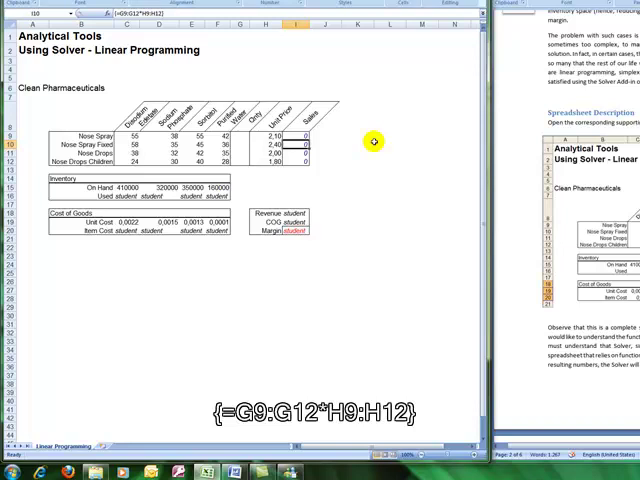
key(Delete)
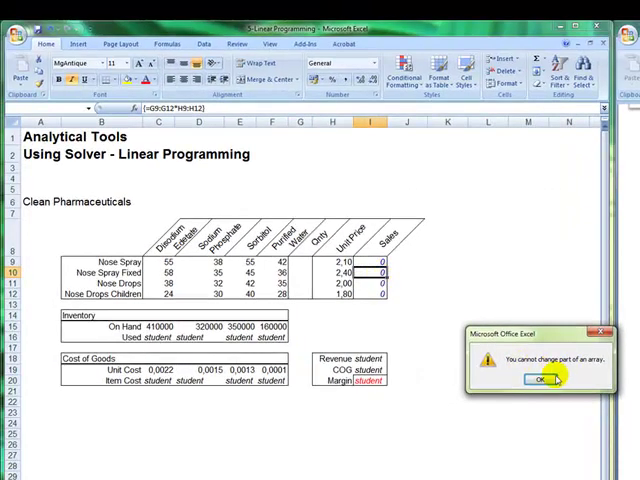
click(551, 378)
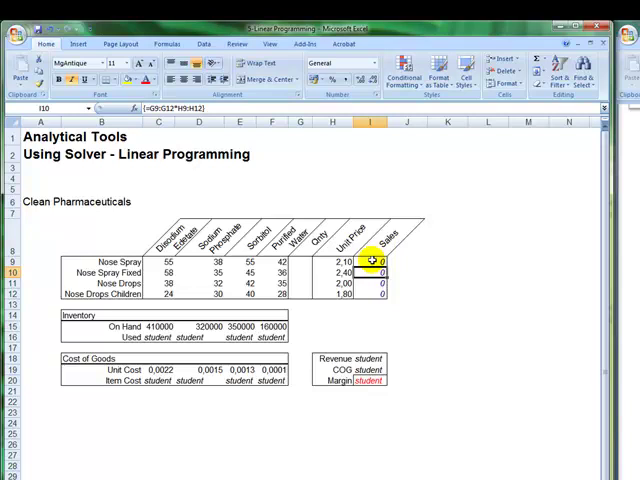
drag(375, 262, 375, 293)
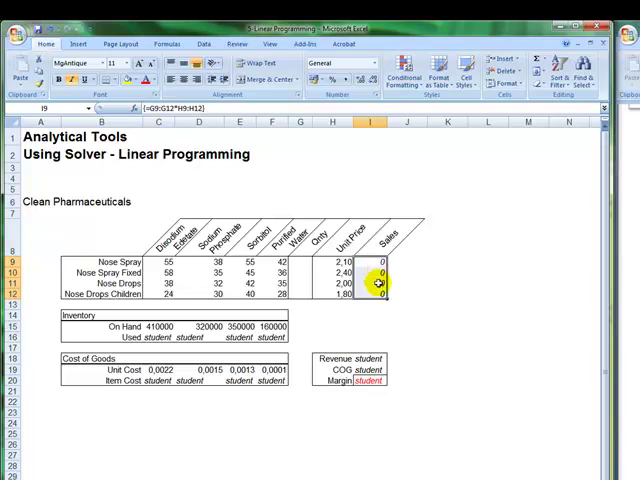
click(147, 339)
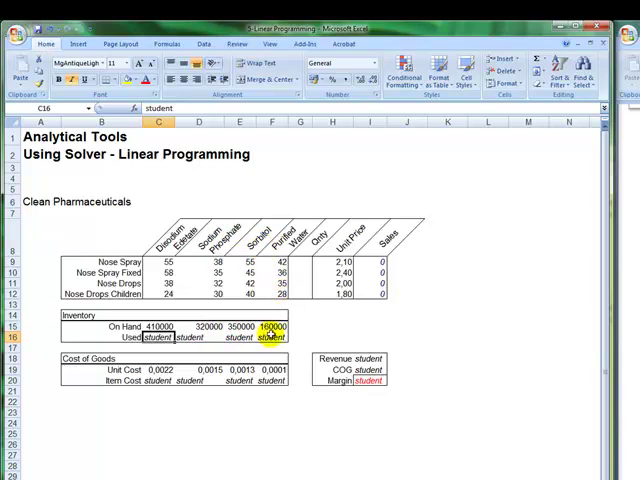
click(302, 264)
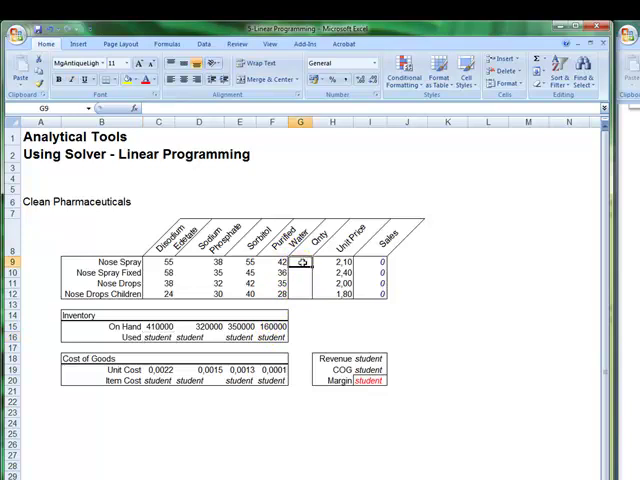
click(302, 274)
click(301, 296)
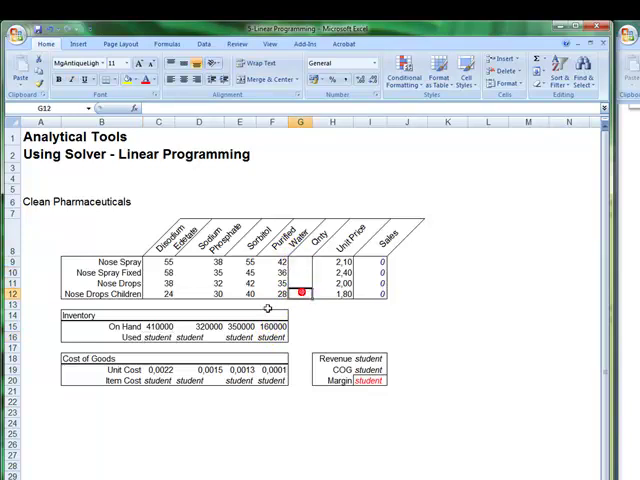
click(158, 337)
click(188, 338)
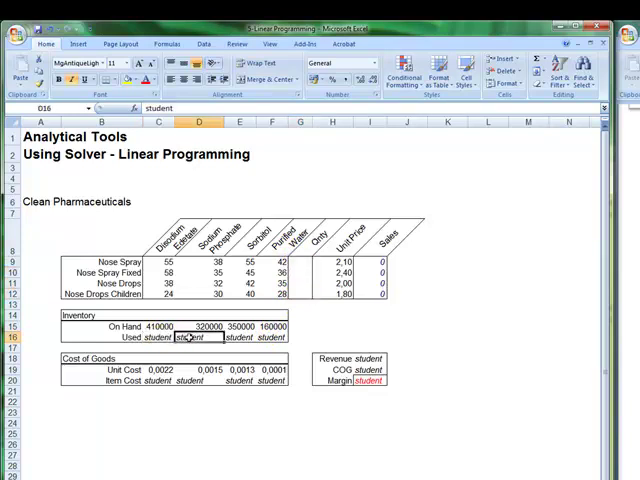
click(238, 337)
click(270, 337)
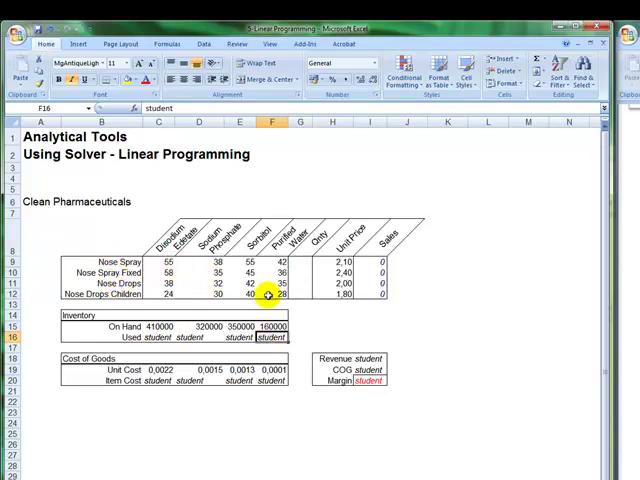
click(158, 338)
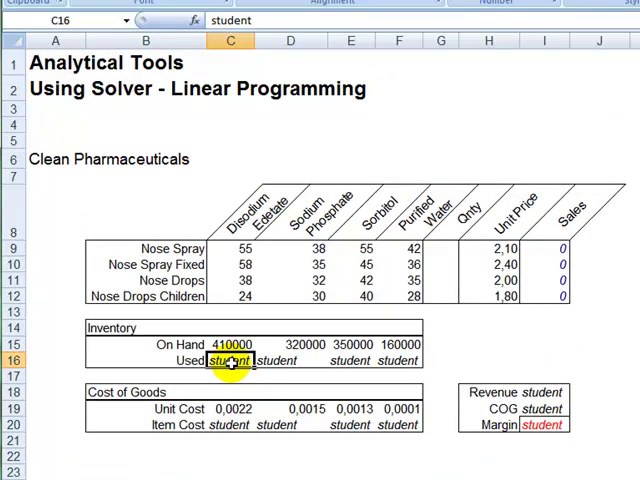
text(=)
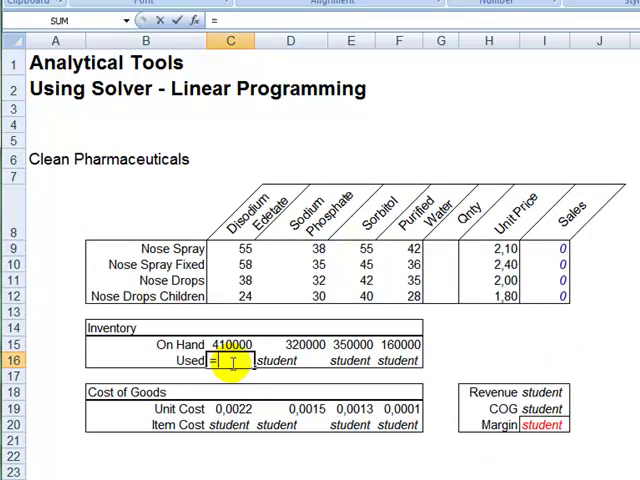
Start the Used formula in C16 with =C9*$G9, locking the Qnty reference to column G
key(Up)
key(Up)
key(Up)
key(Up)
key(Up)
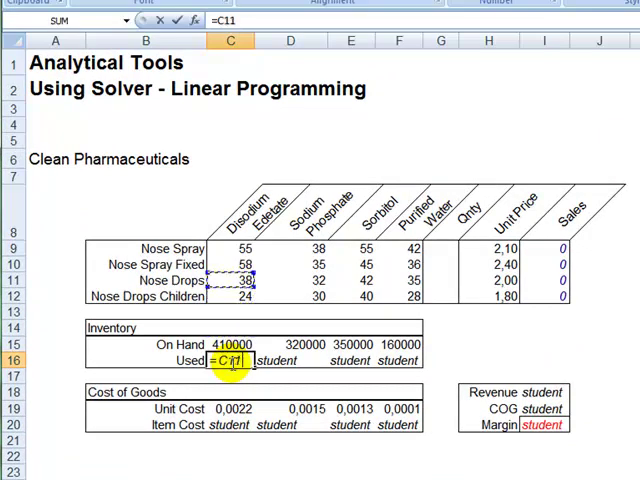
key(Up)
key(Up)
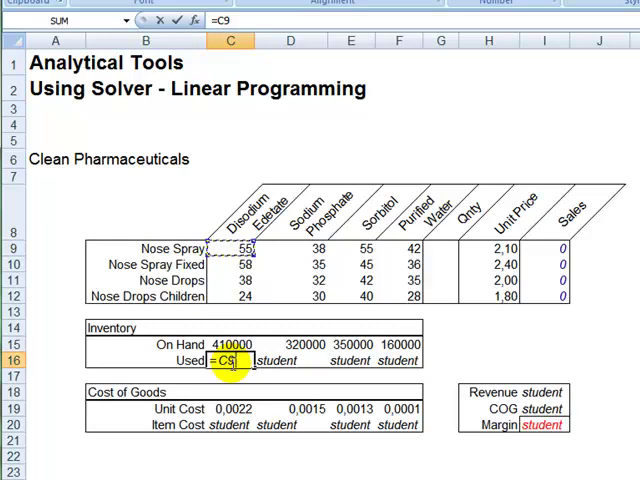
text(*)
key(Right)
key(Right)
key(Right)
key(Up)
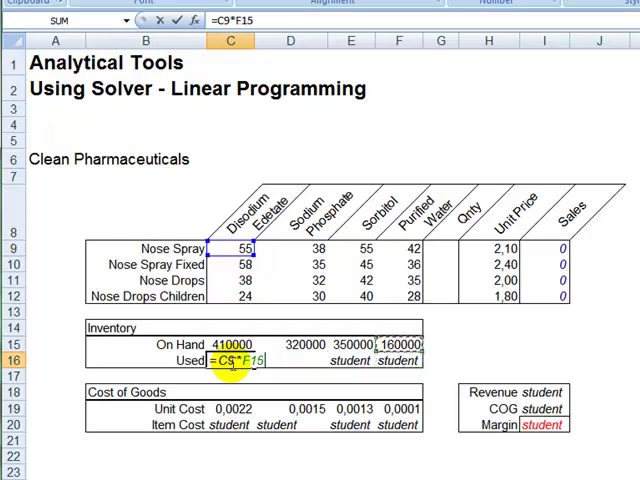
key(Right)
key(Up)
key(Up)
key(Up)
key(Up)
key(Up)
key(Up)
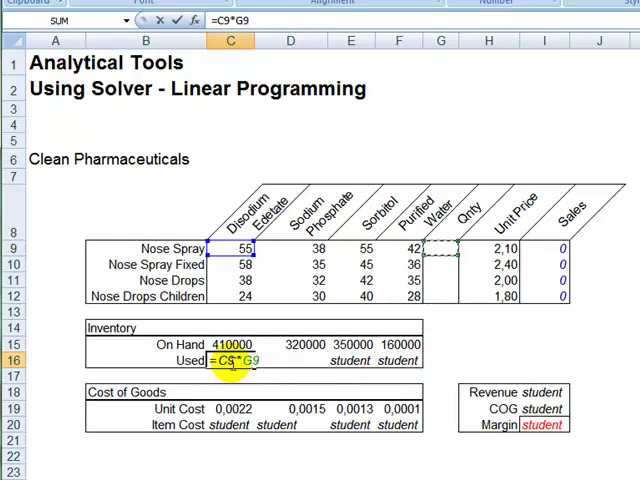
key(F4)
key(F4)
key(F4)
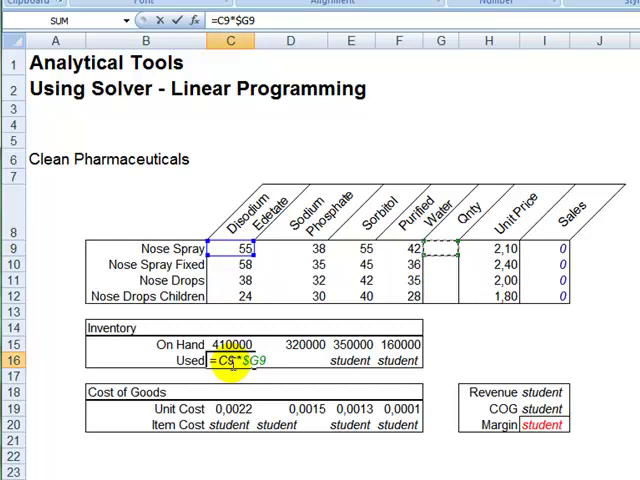
text(+)
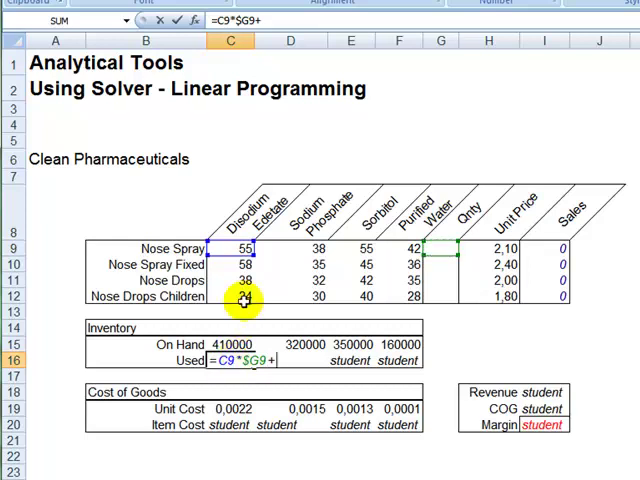
Add C10*$G10+C11*$G11+C12*$G12 for the other three products and commit the Used formula
click(241, 264)
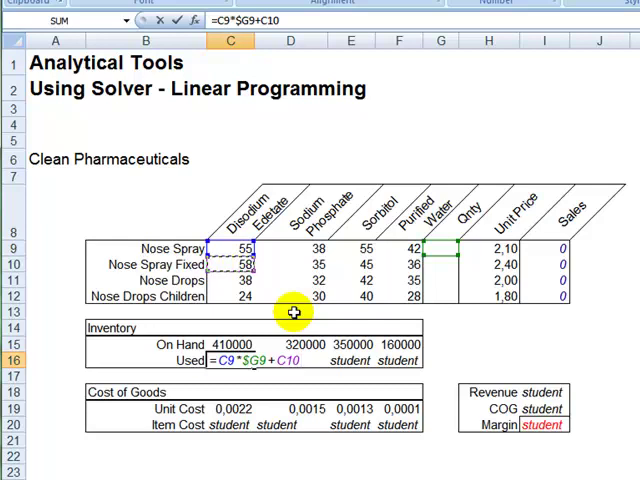
text(*)
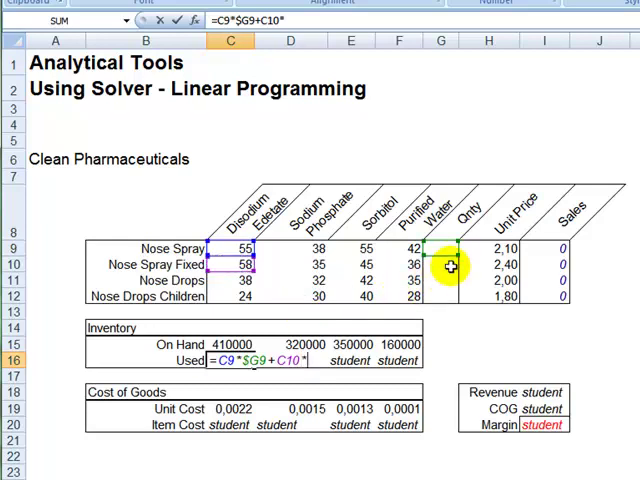
click(451, 265)
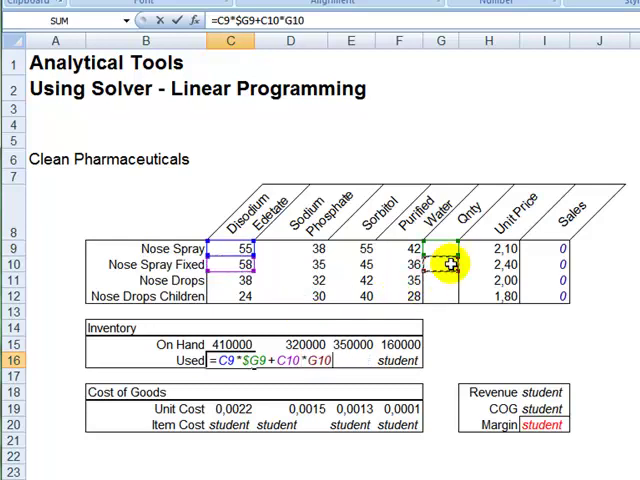
key(F4)
key(F4)
key(F4)
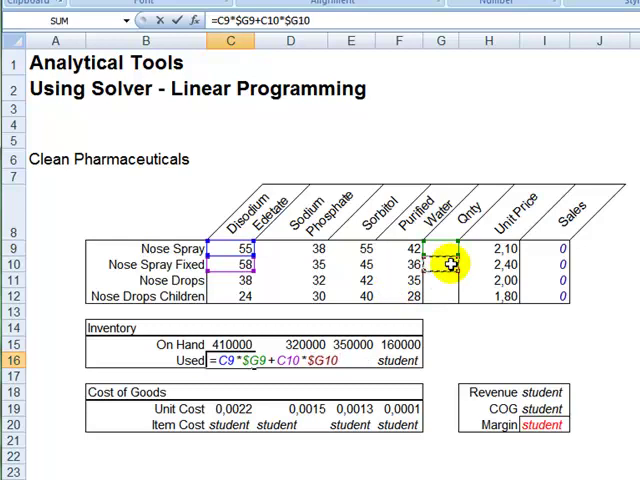
text(+)
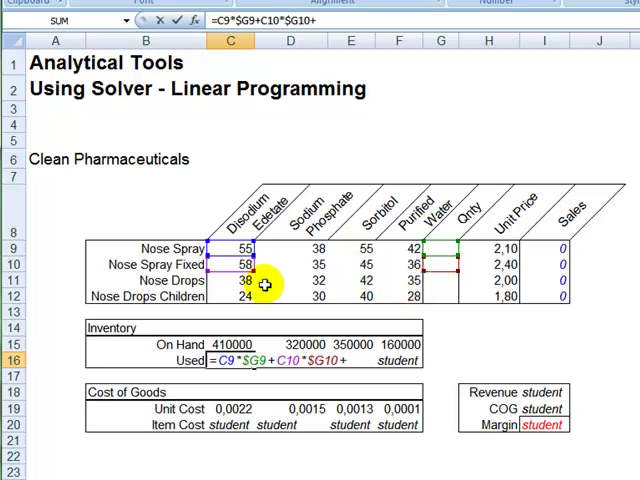
click(237, 281)
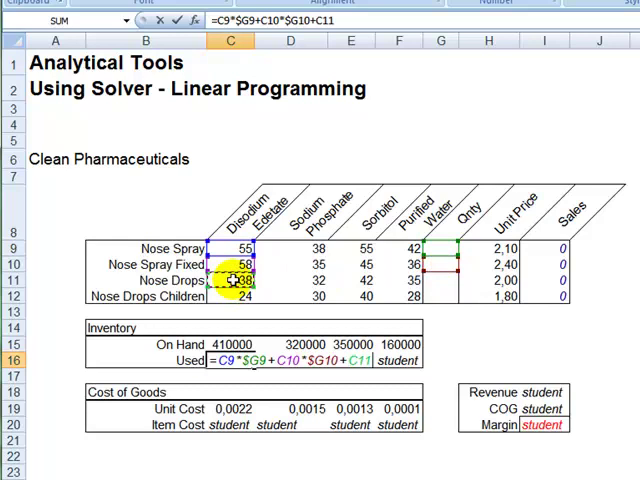
text(*)
click(446, 284)
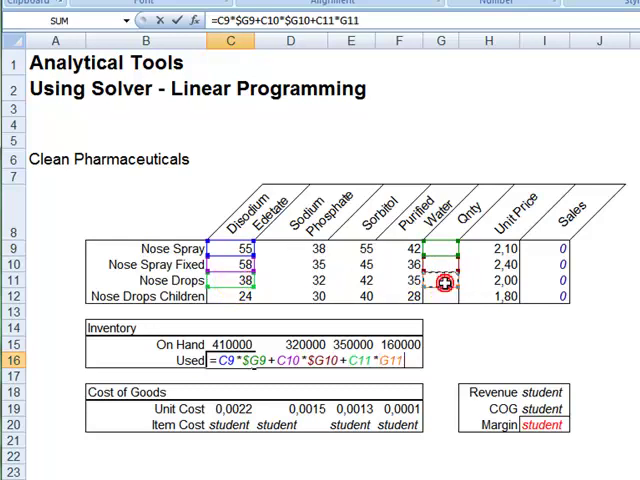
key(F4)
key(F4)
key(F4)
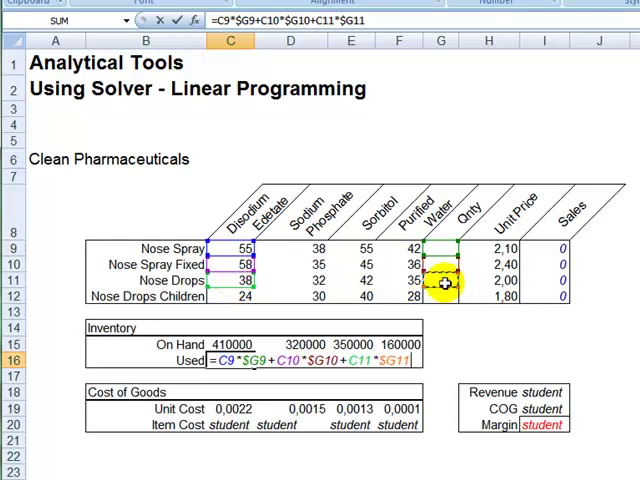
text(+)
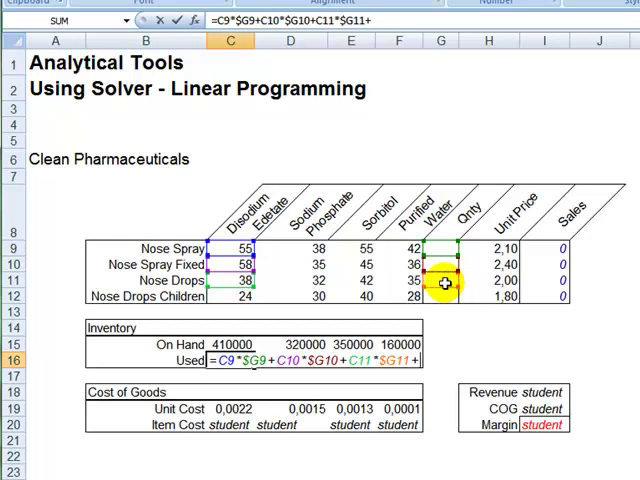
click(233, 296)
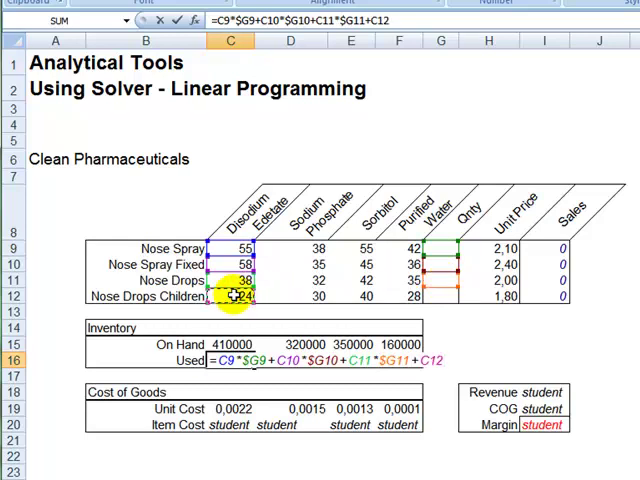
text(*)
click(432, 298)
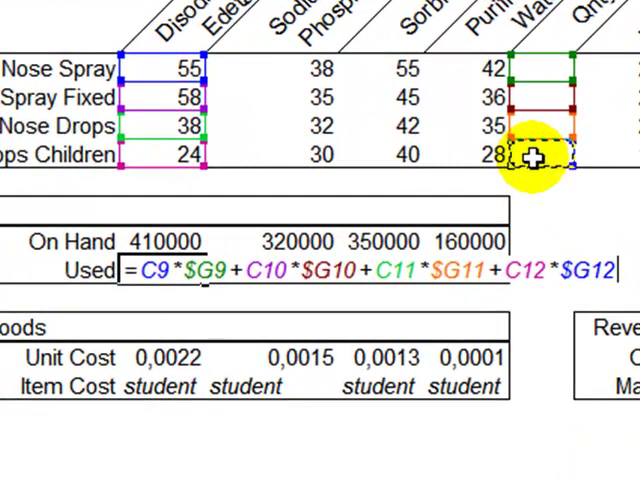
key(Return)
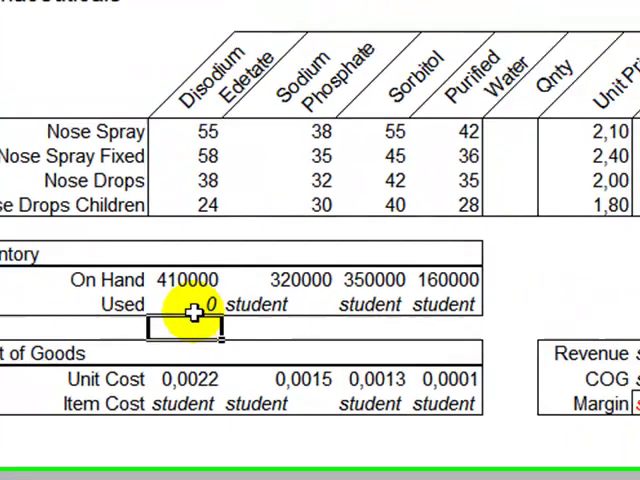
Copy the Used formula from C16 across to Purified Water in F16, all showing 0
click(193, 305)
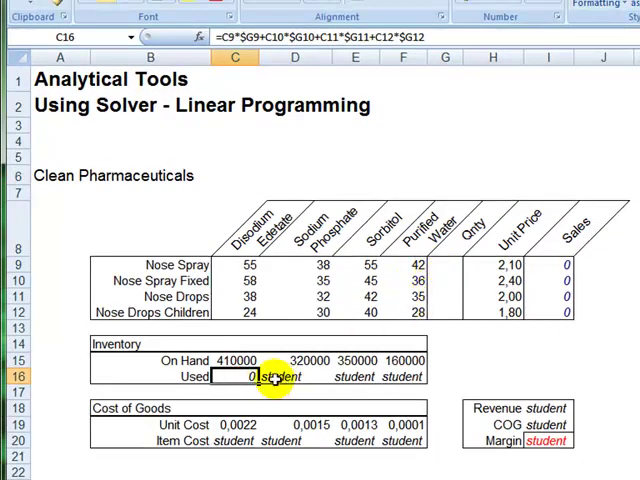
drag(258, 384, 417, 383)
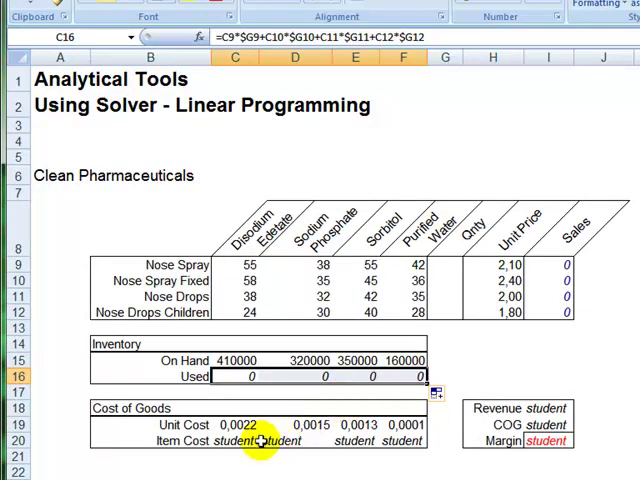
Enter Qnty values 12, 24, 13 and 8 for the four products and review the updated Used row
click(247, 378)
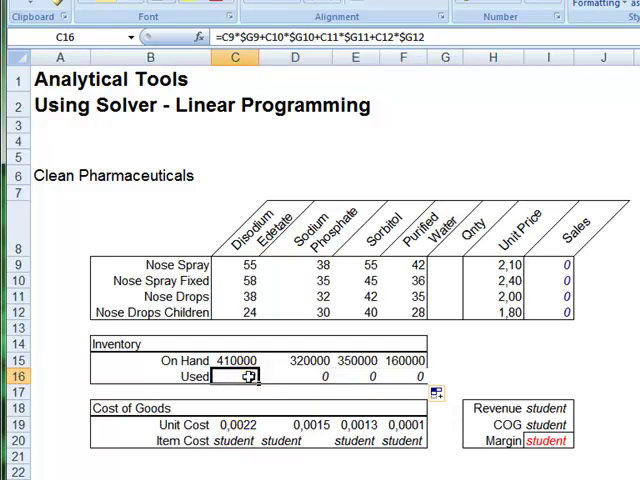
click(450, 266)
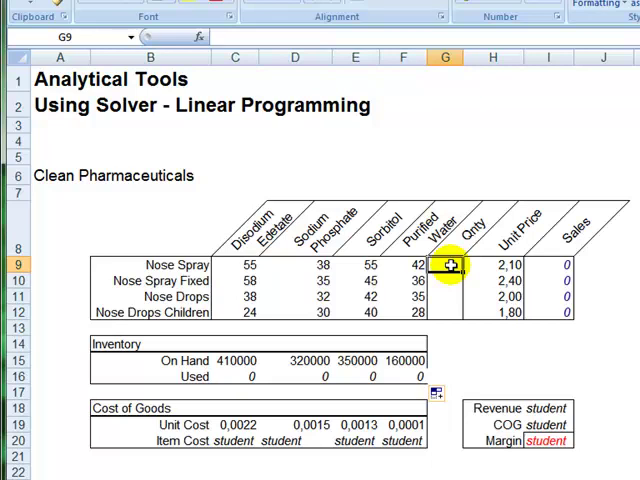
text(12)
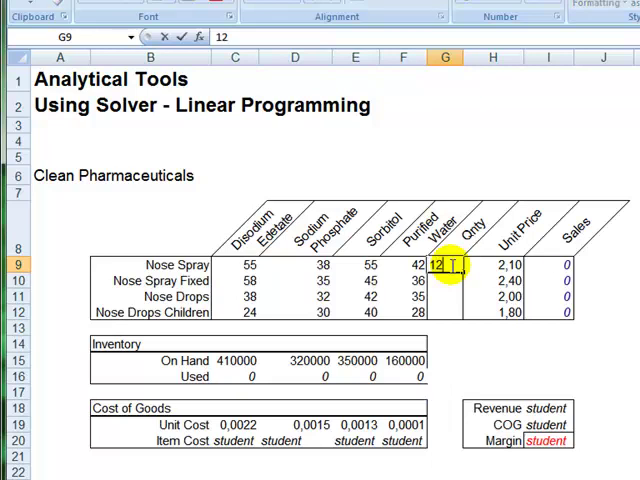
key(Return)
text(24)
key(Return)
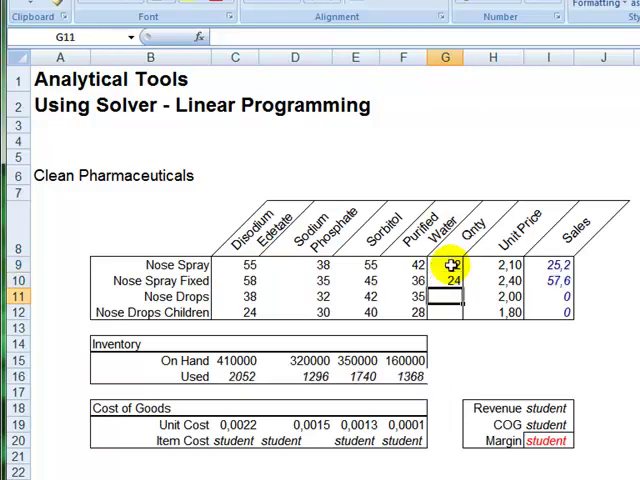
text(13)
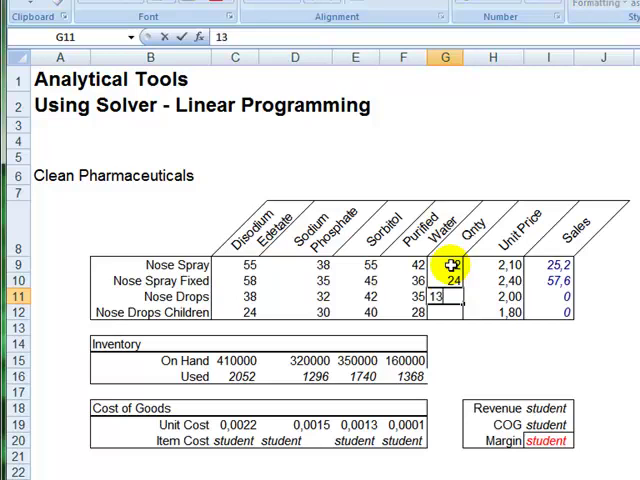
key(Return)
text(8)
key(Return)
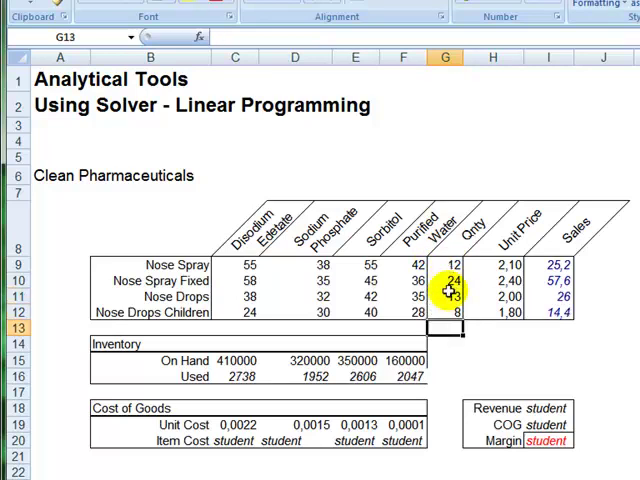
drag(240, 376, 410, 376)
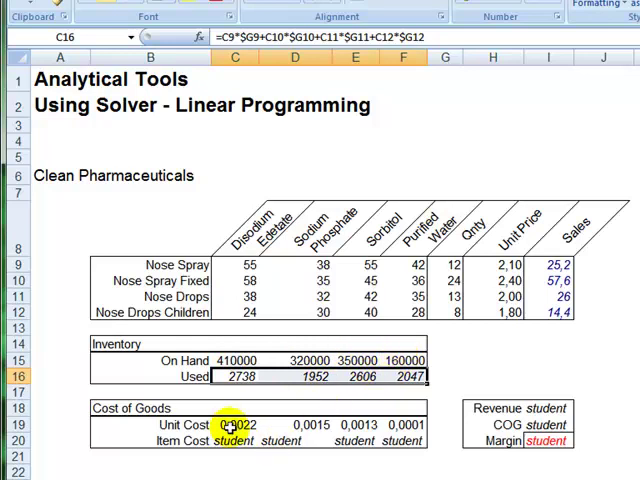
Enter =C16*C19 in the first Item Cost cell, multiplying Used by Unit Cost
drag(238, 425, 405, 426)
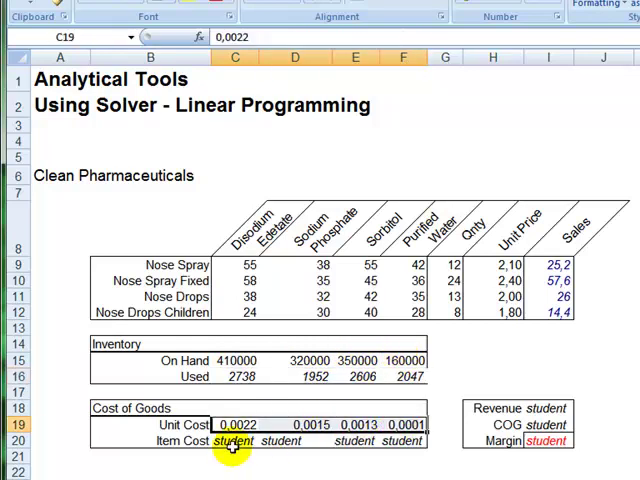
click(237, 441)
text(=)
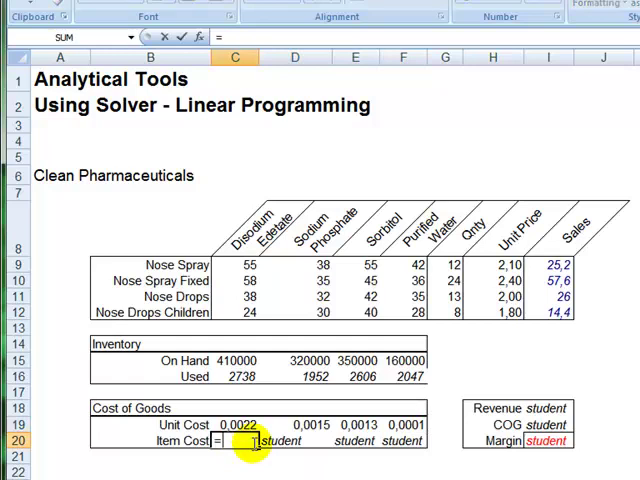
key(Up)
key(Up)
key(Up)
key(Up)
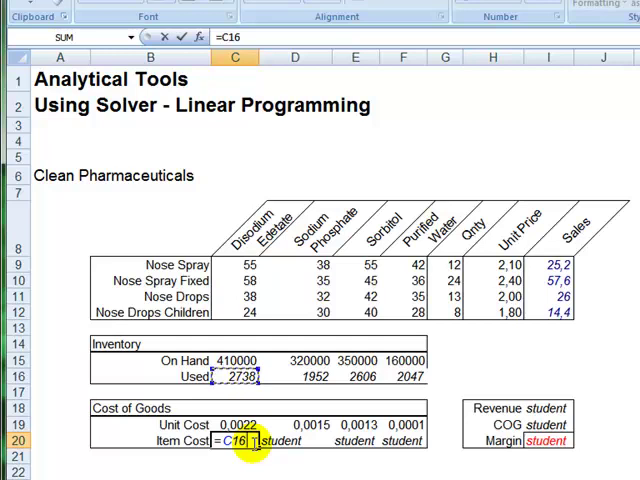
text(*)
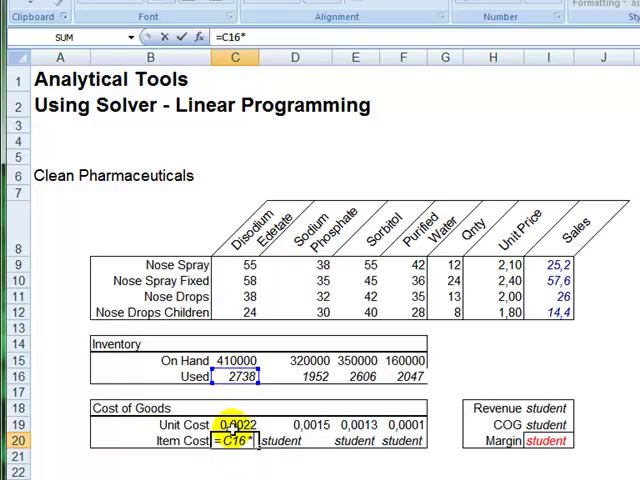
click(238, 427)
key(Return)
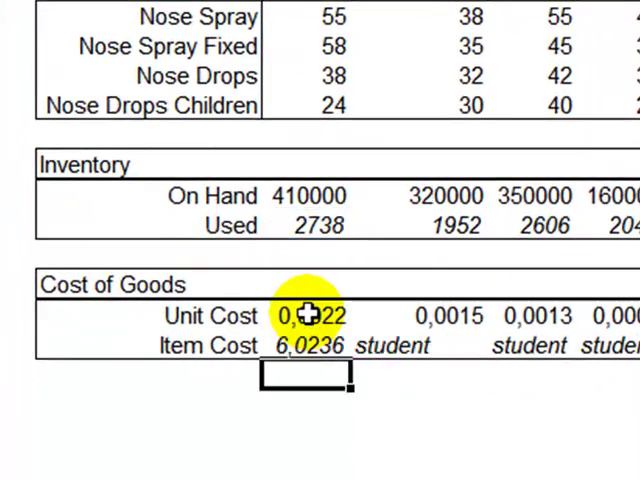
Copy the Item Cost formula across to F20, giving 6,0236, 2,928, 3,3878 and 0,2047
click(303, 342)
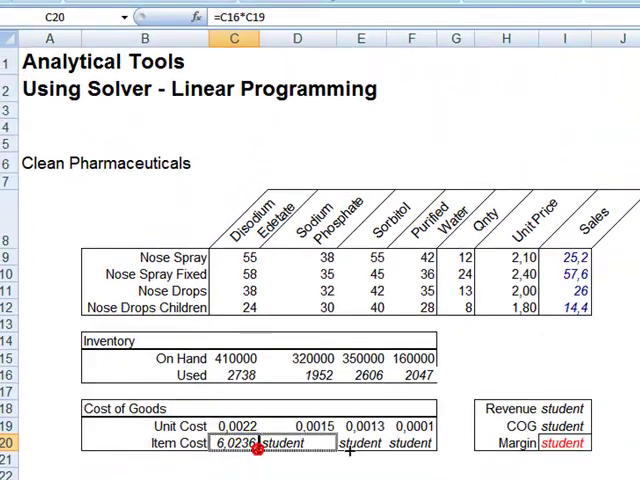
drag(257, 448, 422, 452)
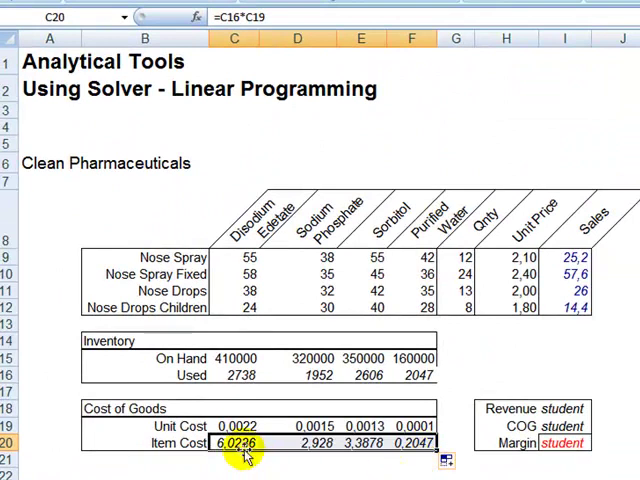
click(243, 443)
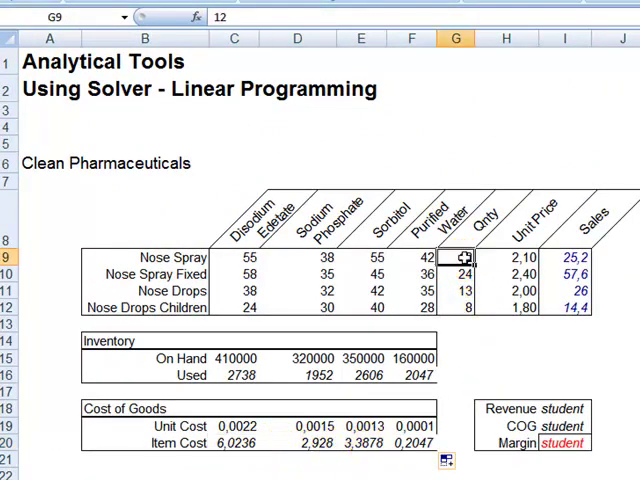
drag(458, 258, 458, 307)
drag(234, 443, 410, 443)
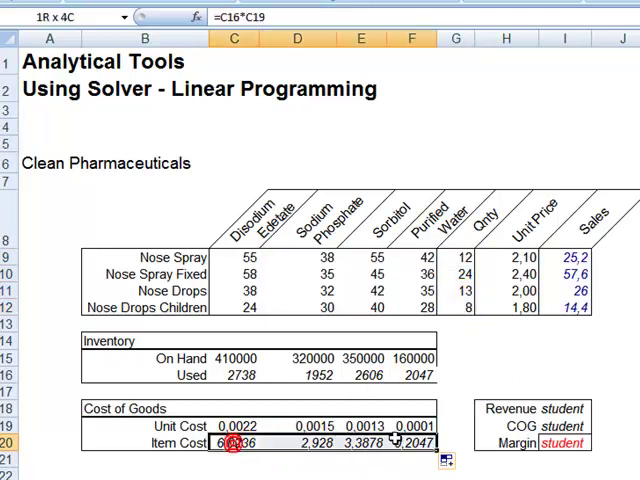
drag(215, 377, 415, 377)
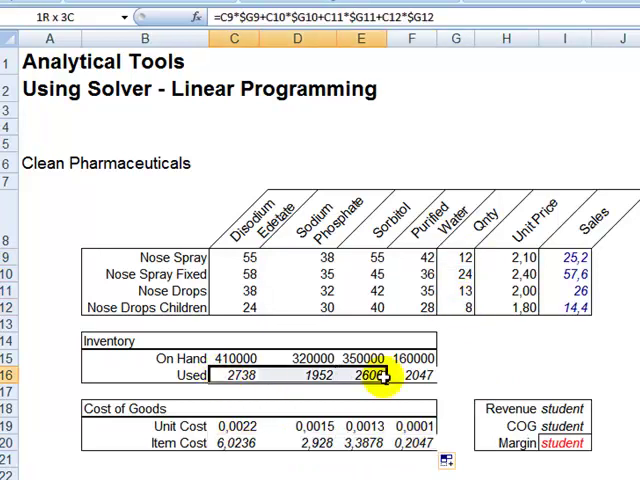
drag(462, 258, 462, 307)
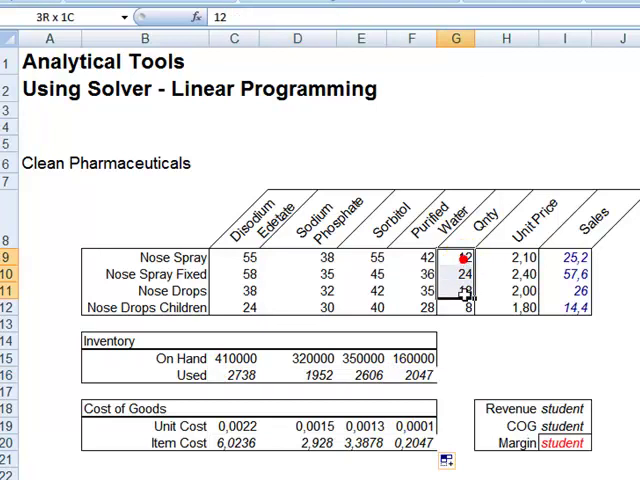
Total Revenue in I18 as an AutoSum of the four Sales values, giving 123,2
click(556, 410)
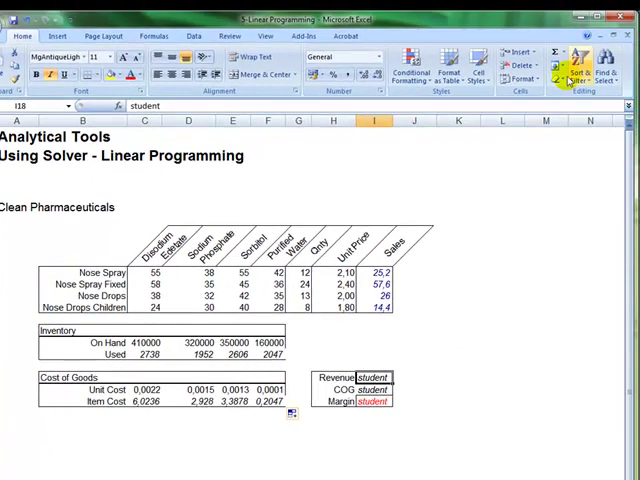
click(557, 50)
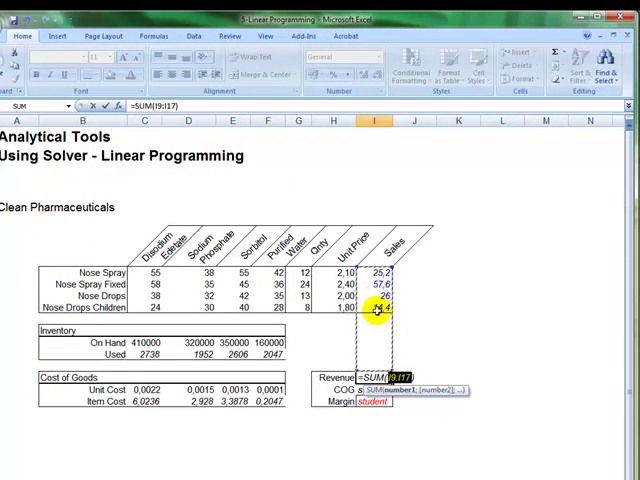
drag(378, 272, 378, 307)
text(=SUM(C19:H19))
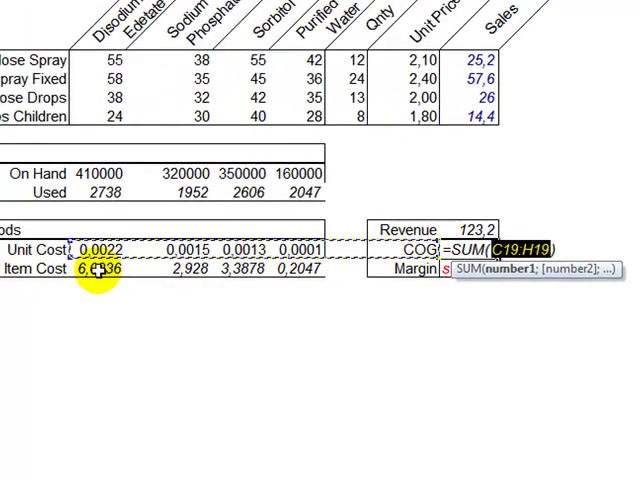
Make COG =SUM(C20:F20) giving 12,544 and Margin =I18-I19 giving 110,66
drag(98, 270, 292, 272)
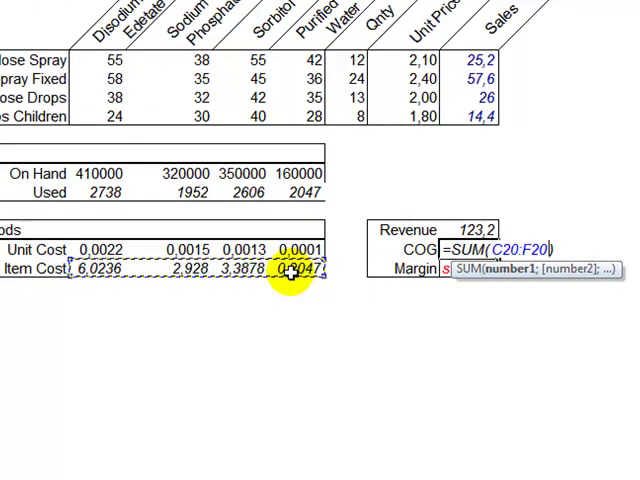
key(Return)
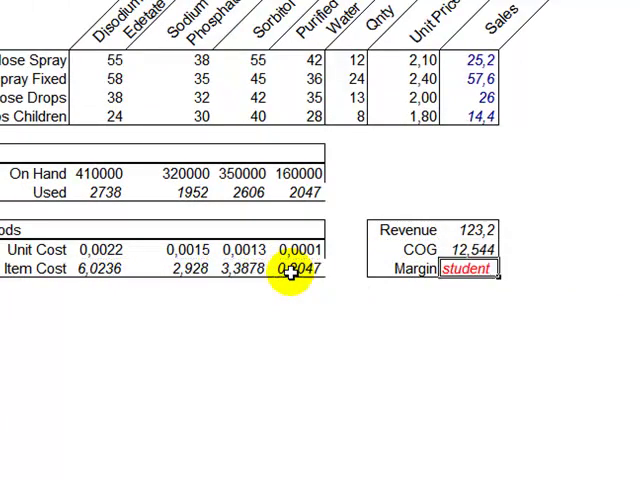
text(=)
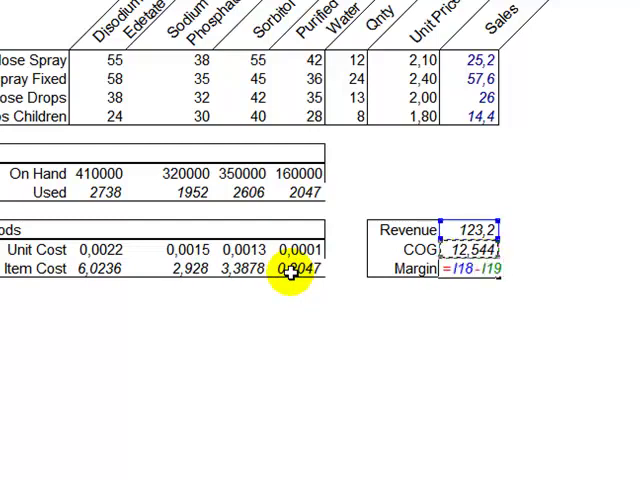
key(Return)
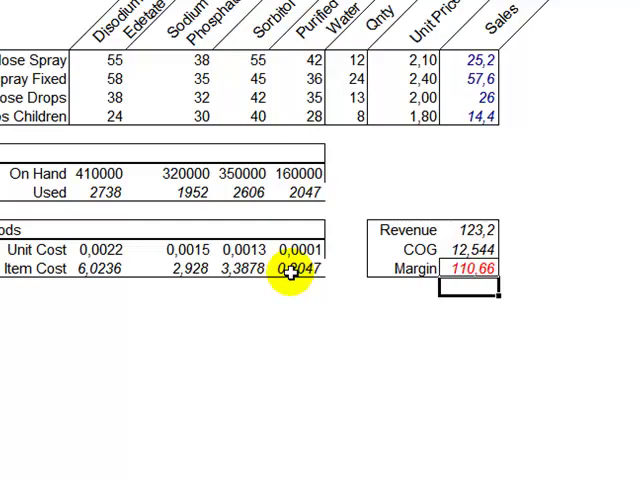